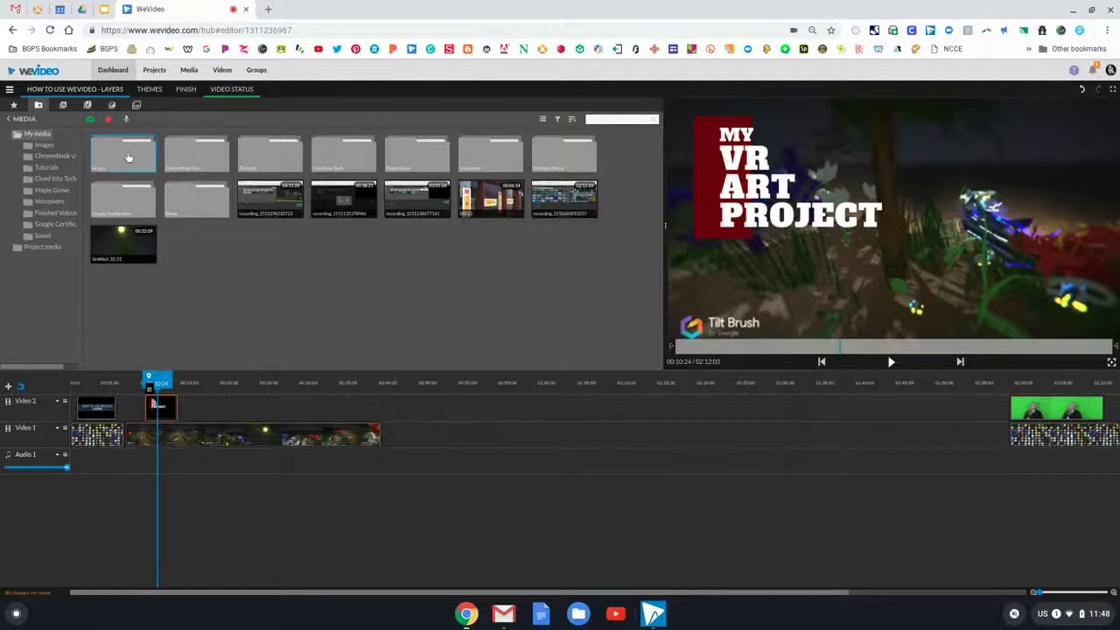
Step: Add the sheets_512dp image from the Images folder as a clip on Video 2
double_click(128, 152)
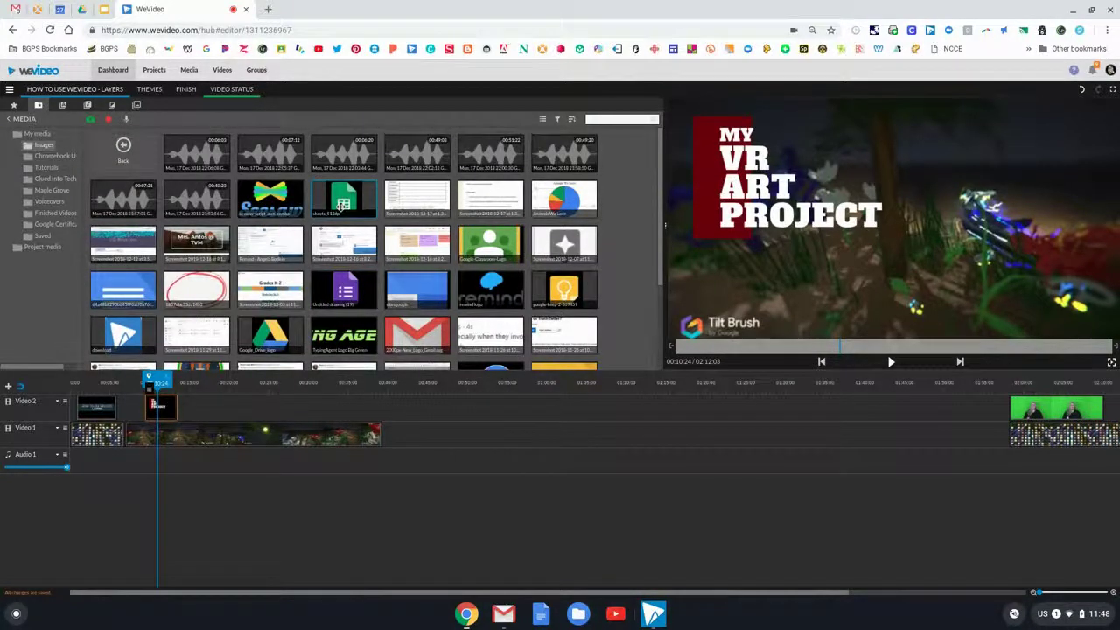
drag(343, 203, 198, 420)
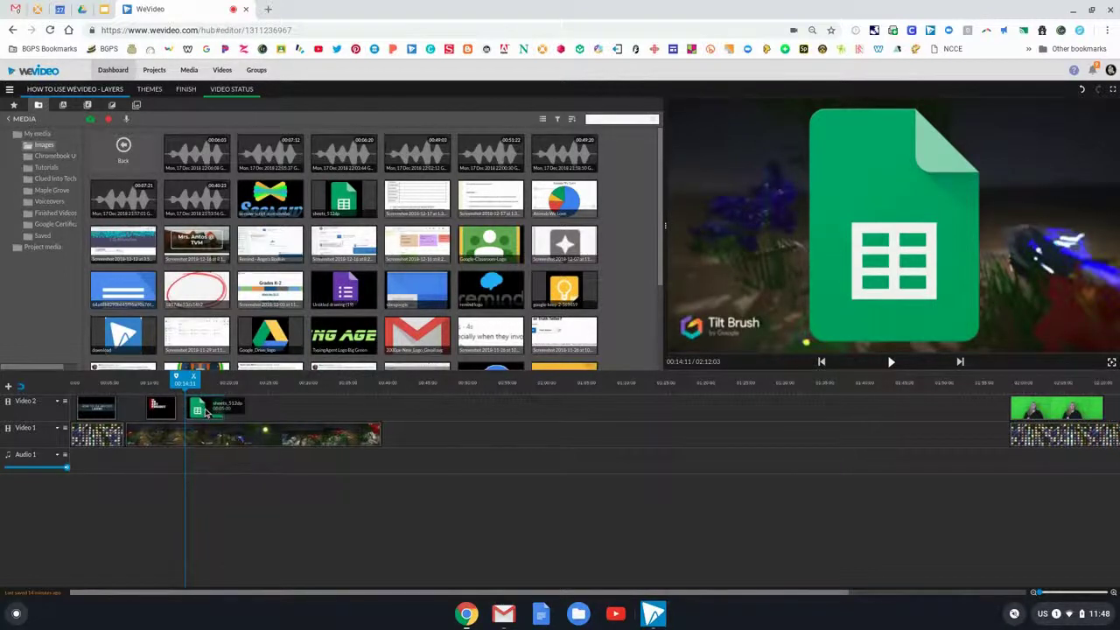
Step: Animate the Sheets clip from scale 0.3 at top-left to 0.51 at the right edge, fading in and out
double_click(207, 411)
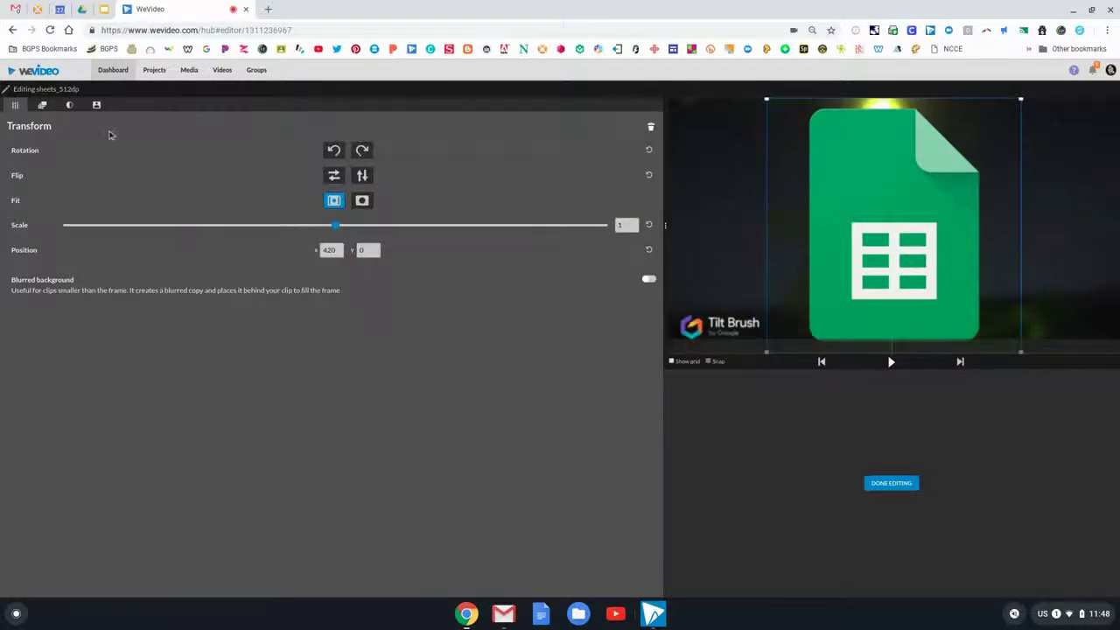
click(43, 105)
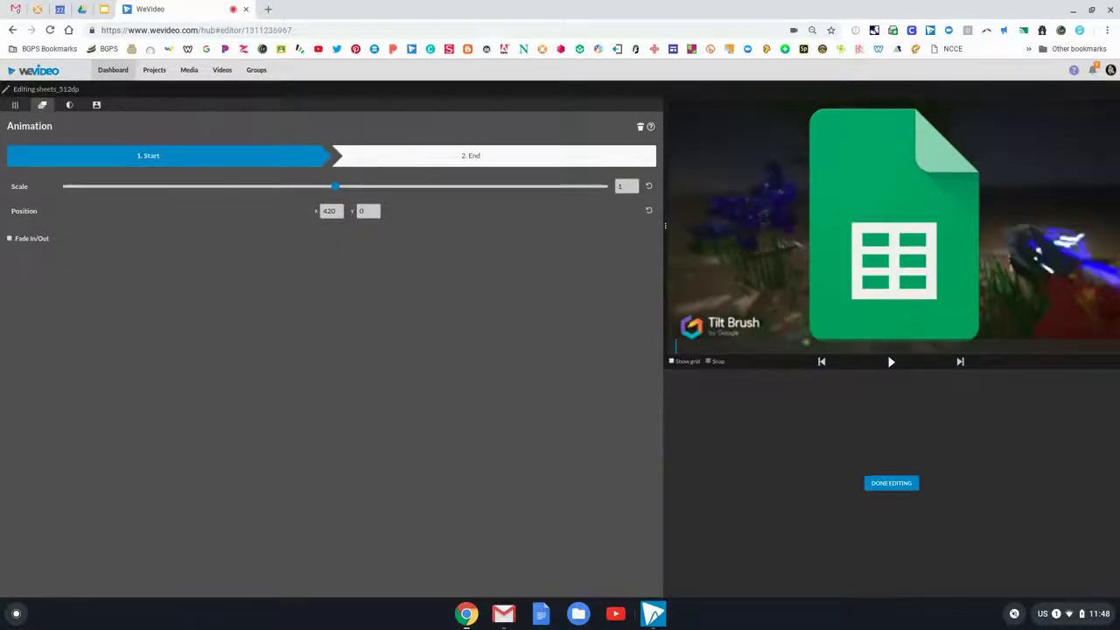
drag(336, 189, 142, 205)
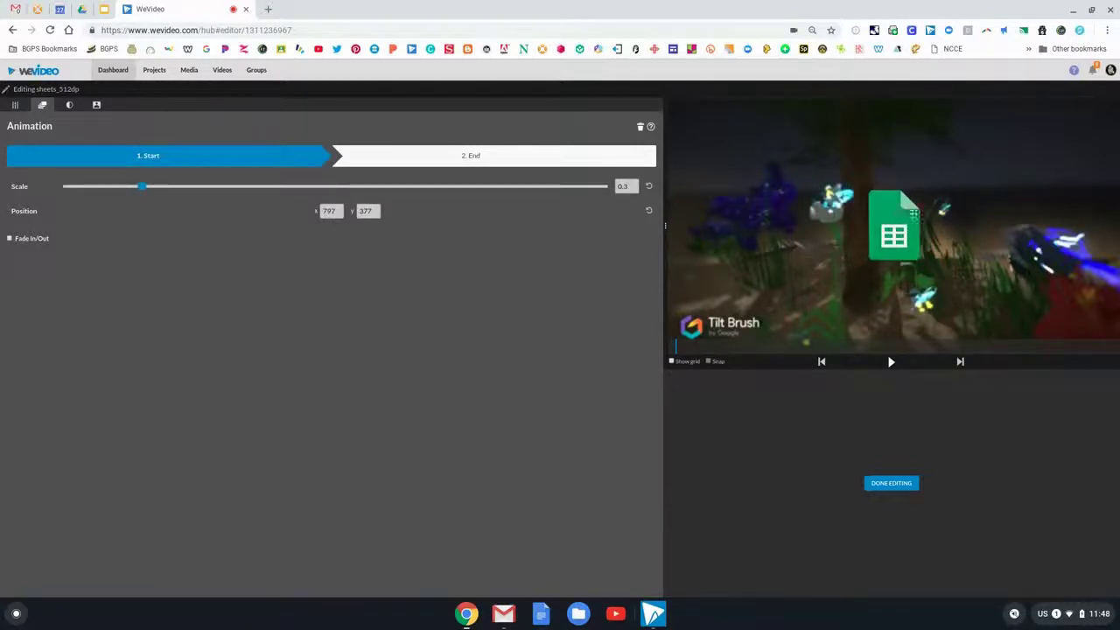
drag(893, 221, 701, 142)
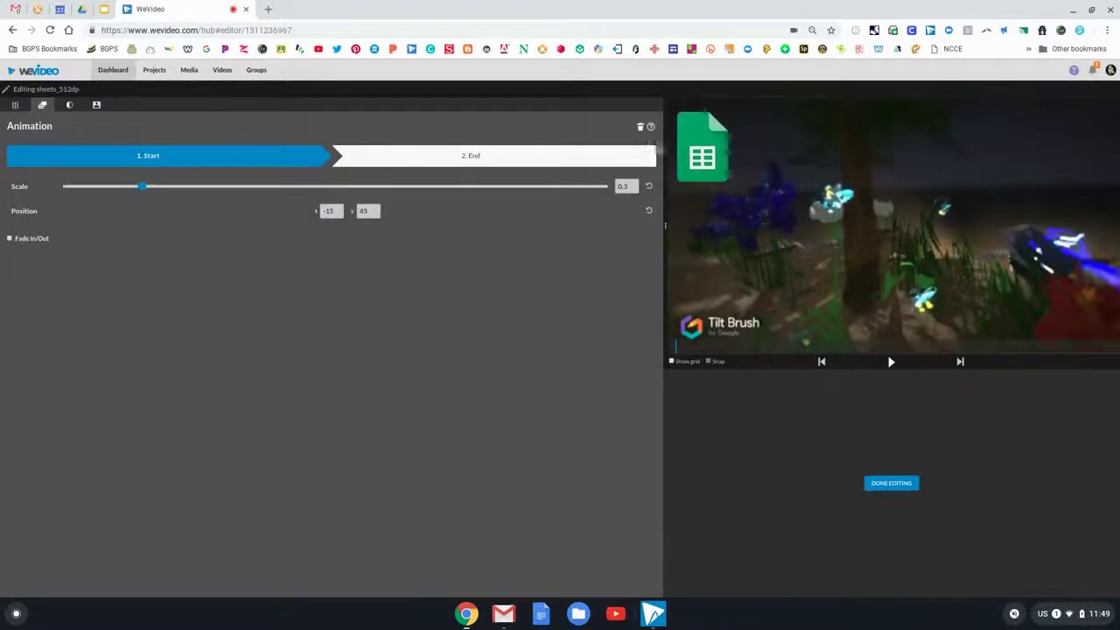
click(473, 157)
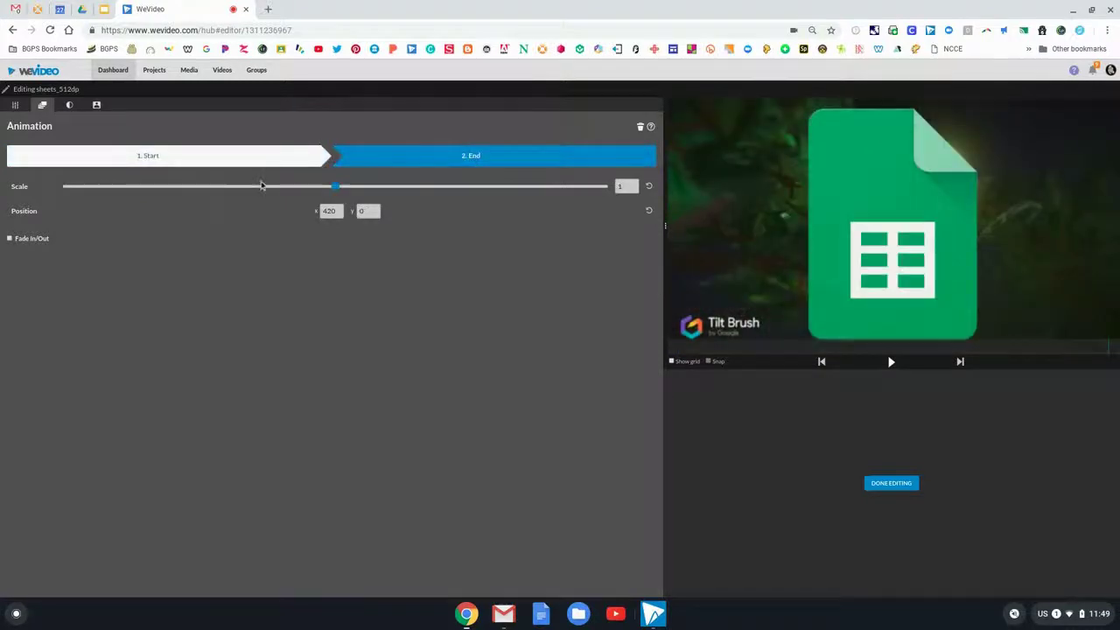
drag(335, 190, 202, 188)
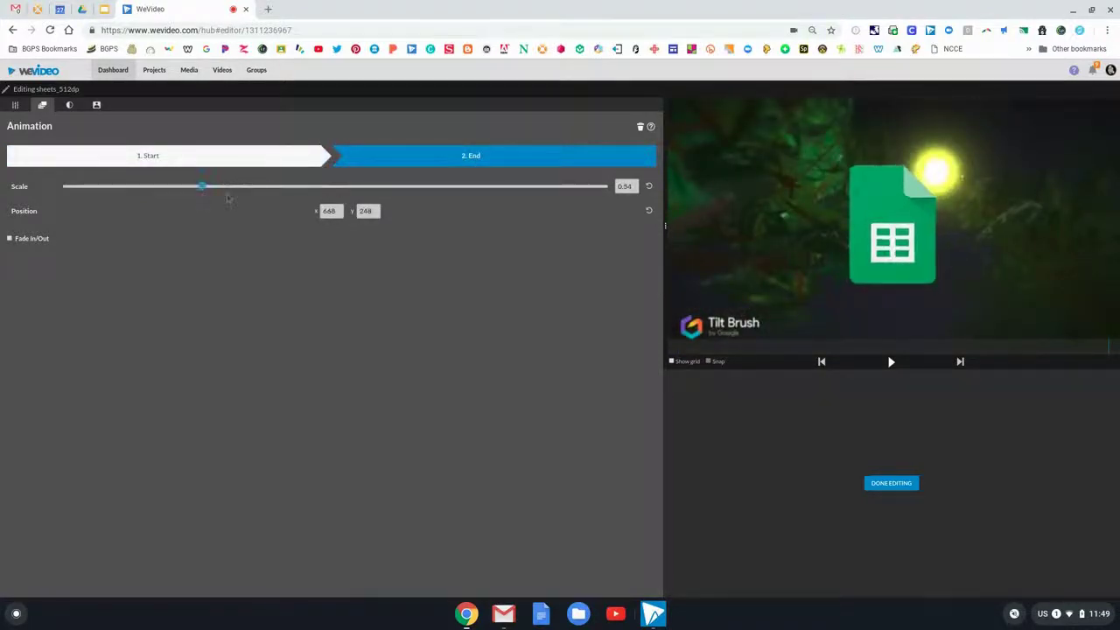
drag(930, 233, 1099, 282)
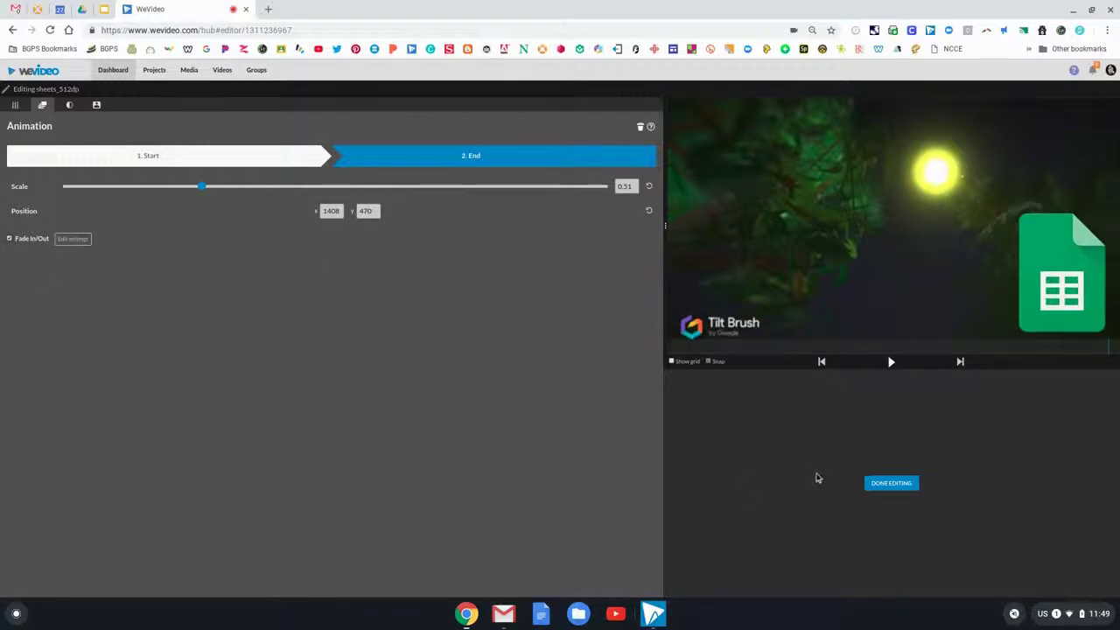
click(878, 483)
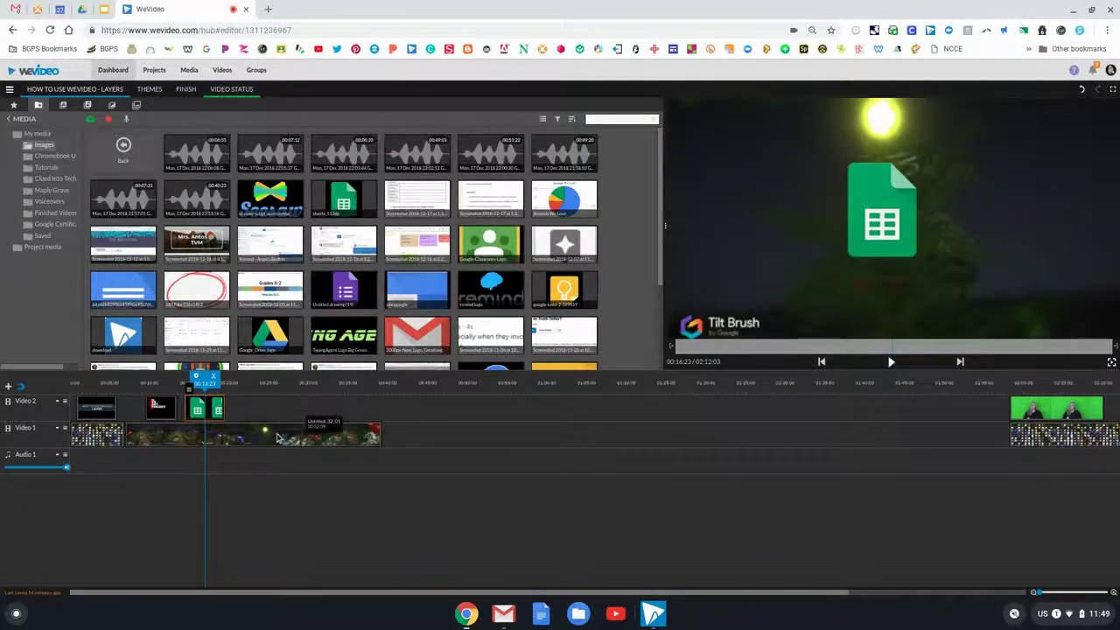
click(182, 382)
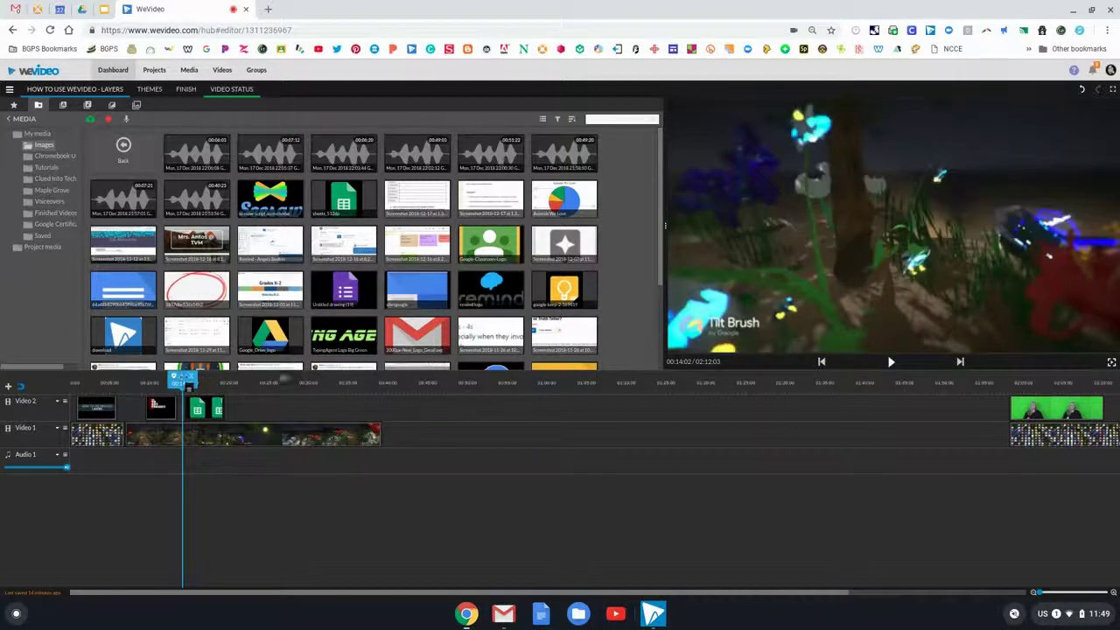
click(892, 361)
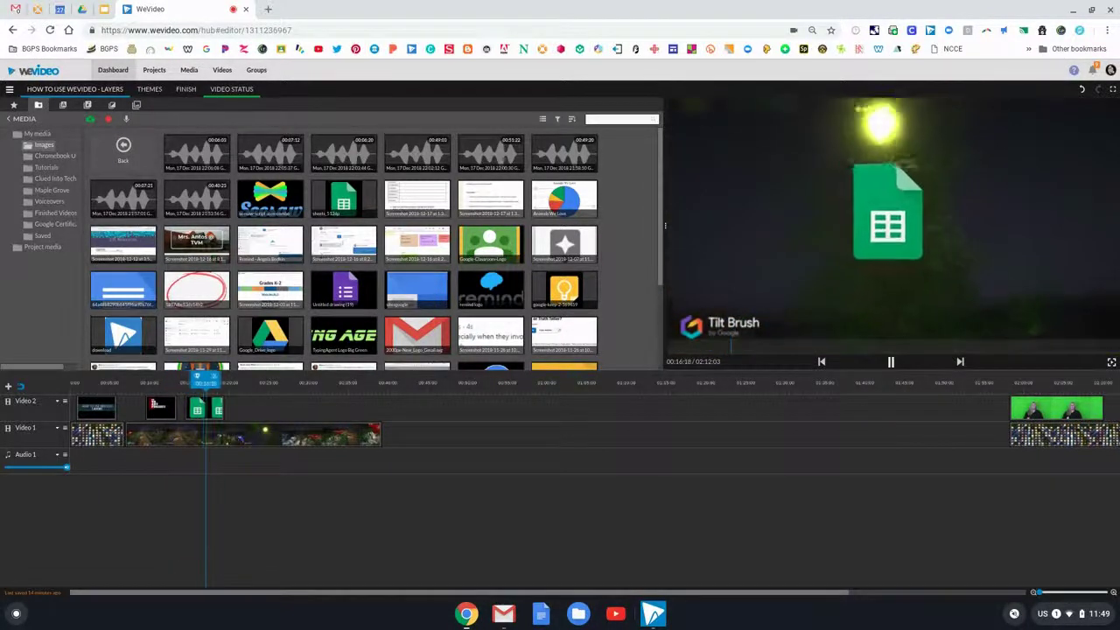
click(890, 361)
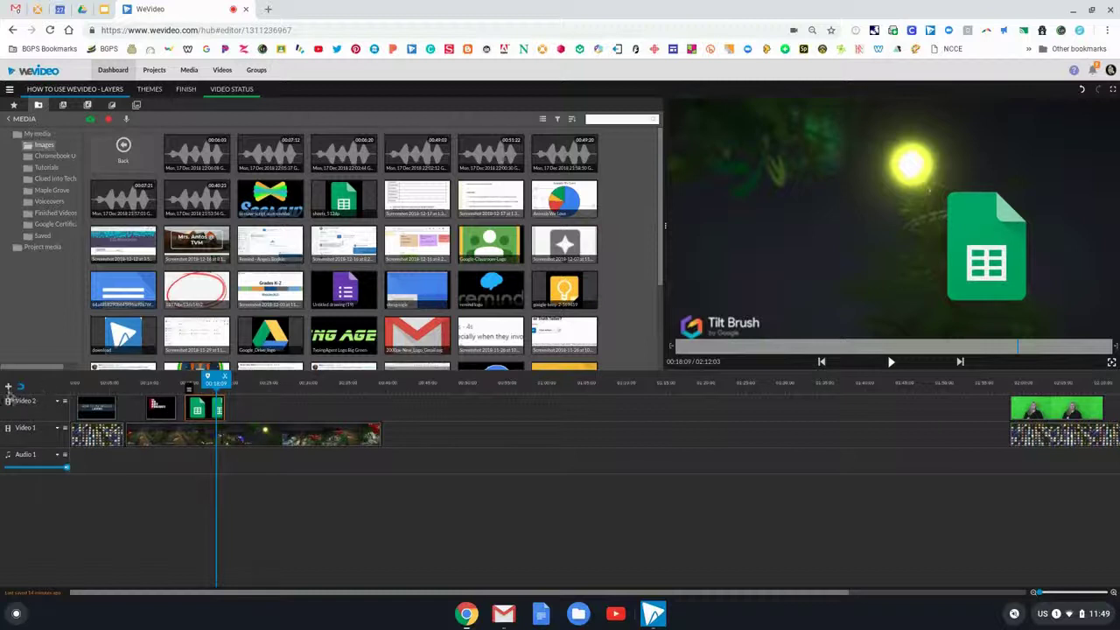
Step: Create a Video 3 track and place the Google Forms image on it
click(8, 387)
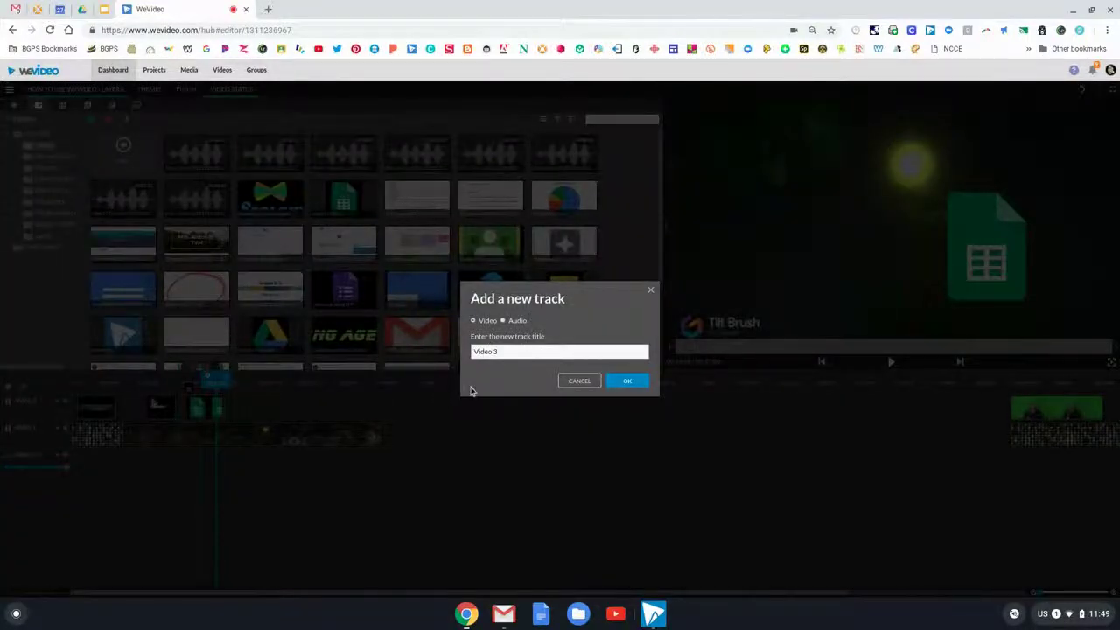
click(631, 383)
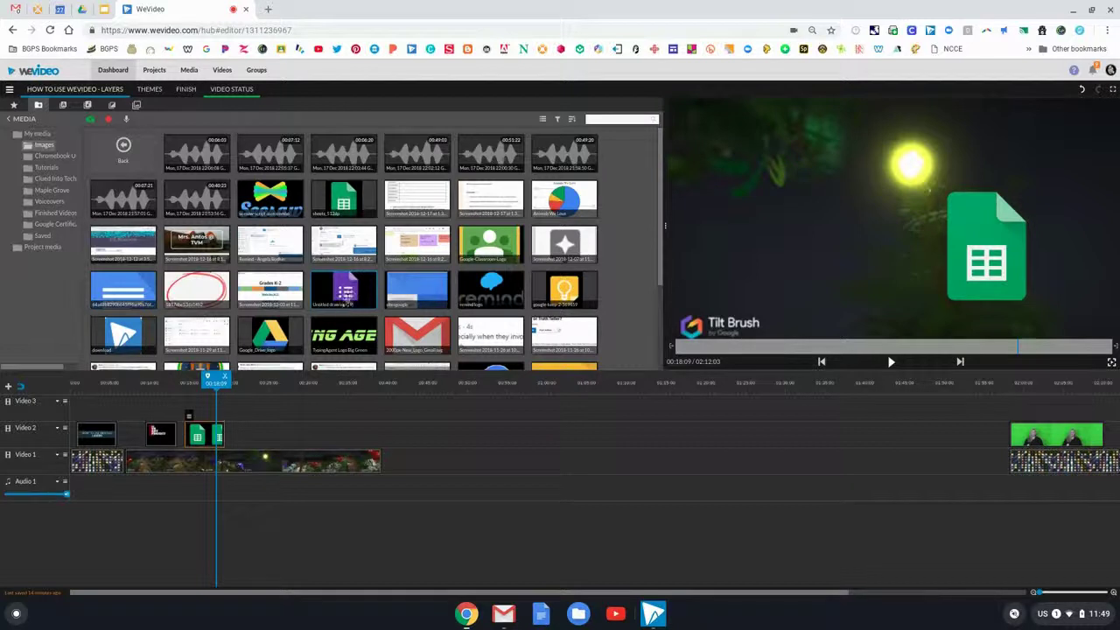
drag(346, 289, 202, 408)
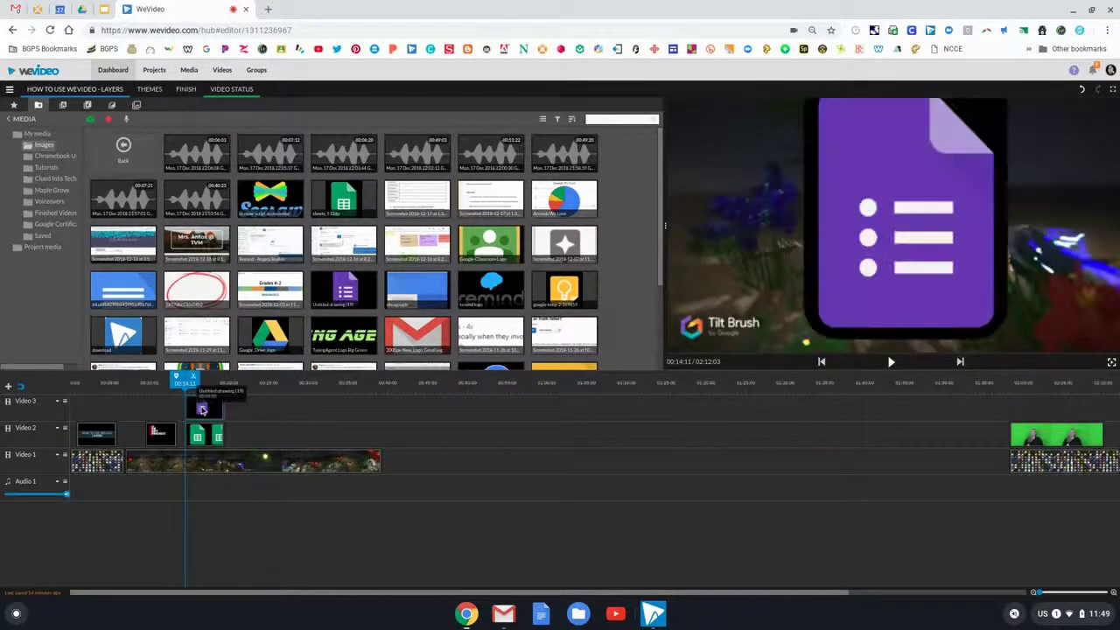
Step: Animate the Forms clip from scale 0.49 at top-right to 0.68 on the left side
double_click(201, 409)
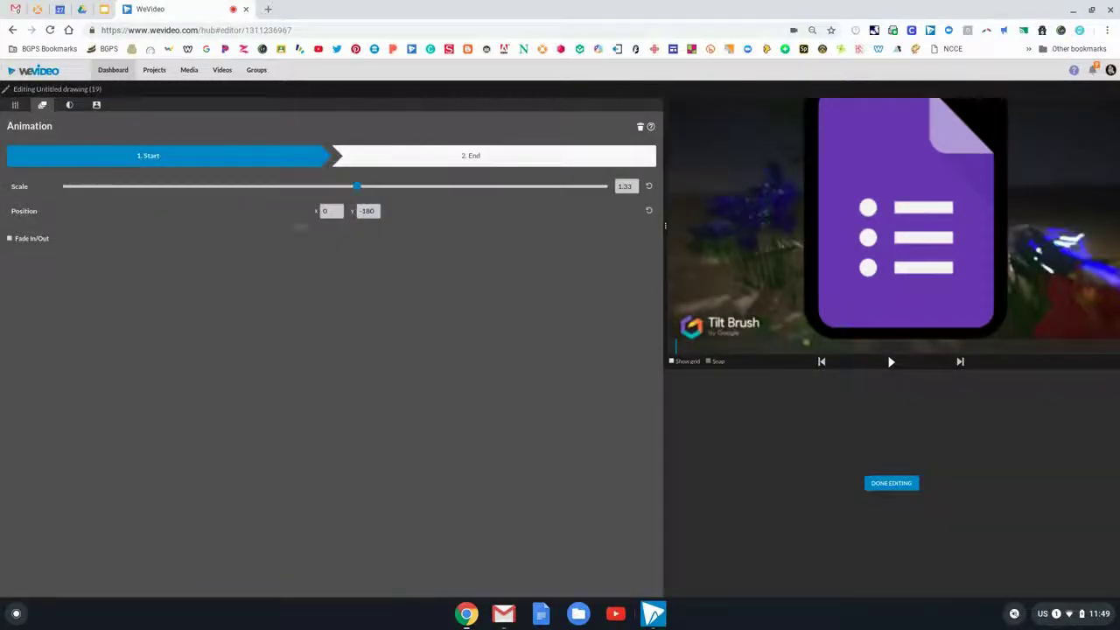
drag(356, 190, 191, 189)
drag(889, 243, 1072, 177)
click(419, 159)
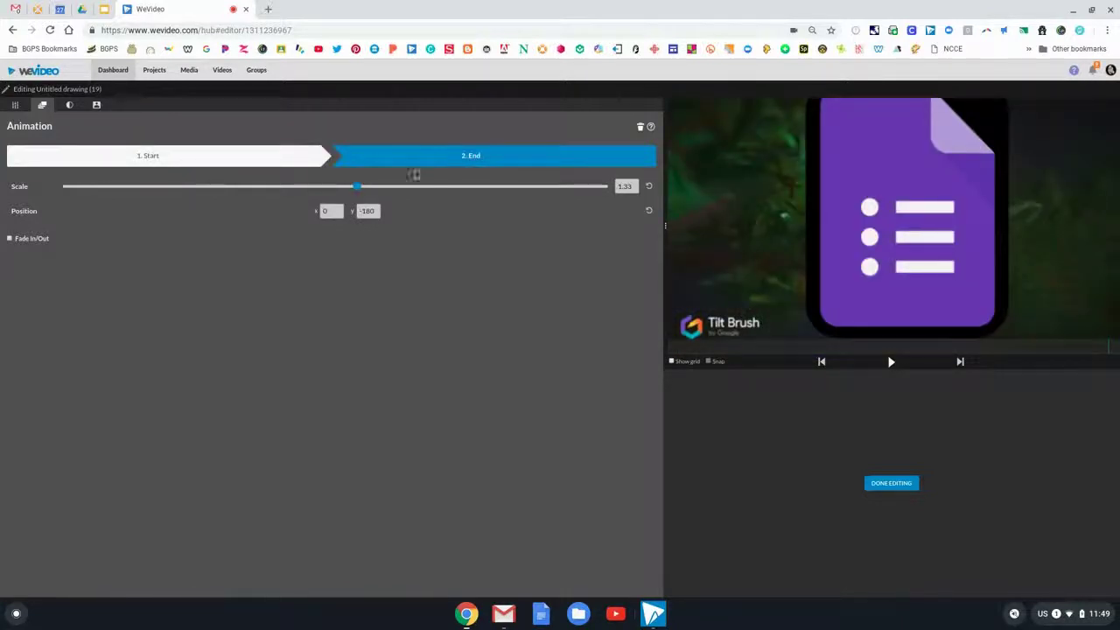
drag(356, 188, 265, 189)
drag(982, 189, 753, 260)
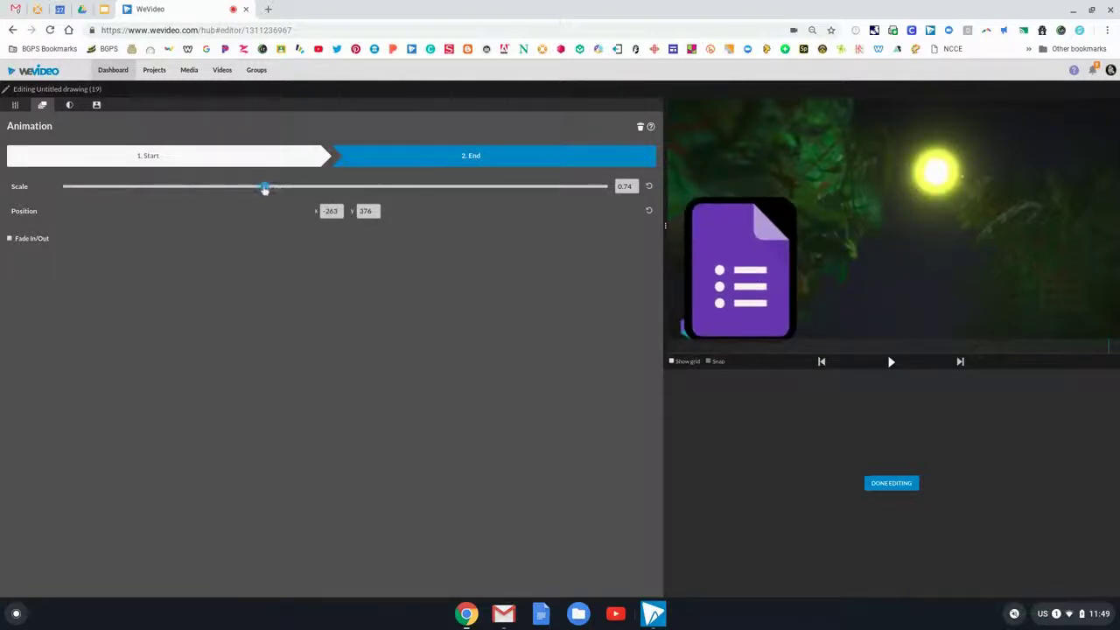
drag(265, 189, 246, 190)
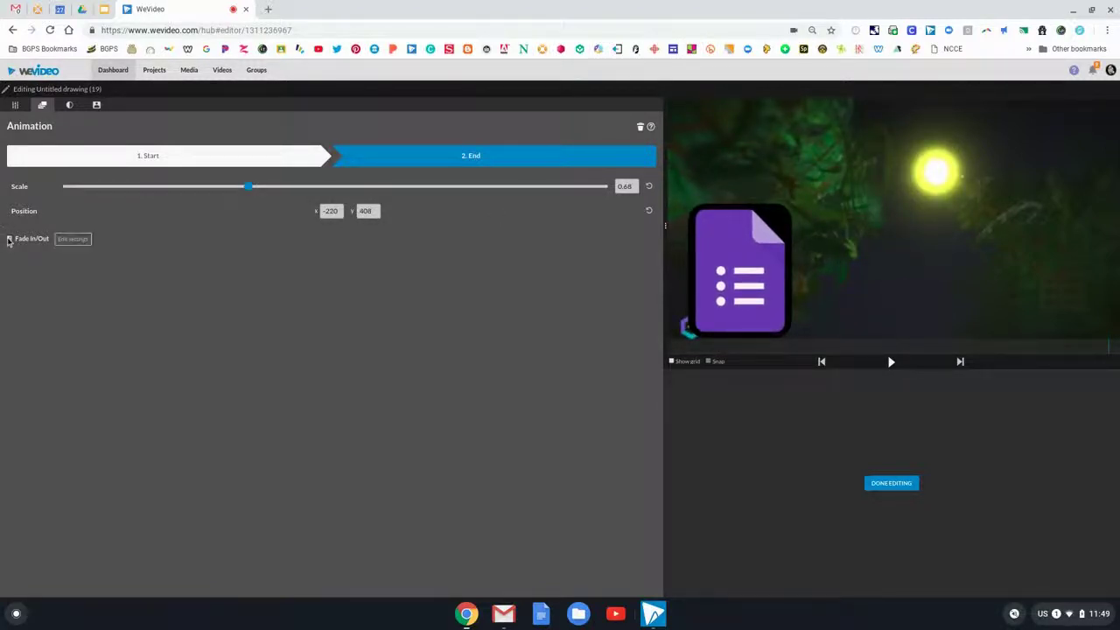
Step: Finish editing the Forms clip and preview both animations from 00:13:18
click(891, 483)
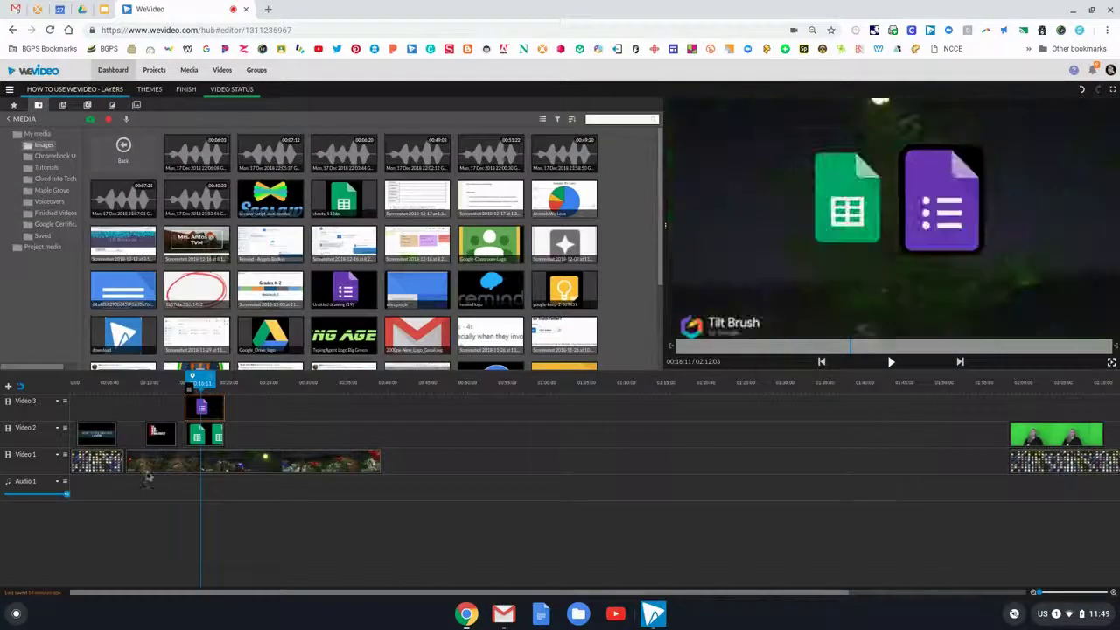
drag(201, 378, 179, 378)
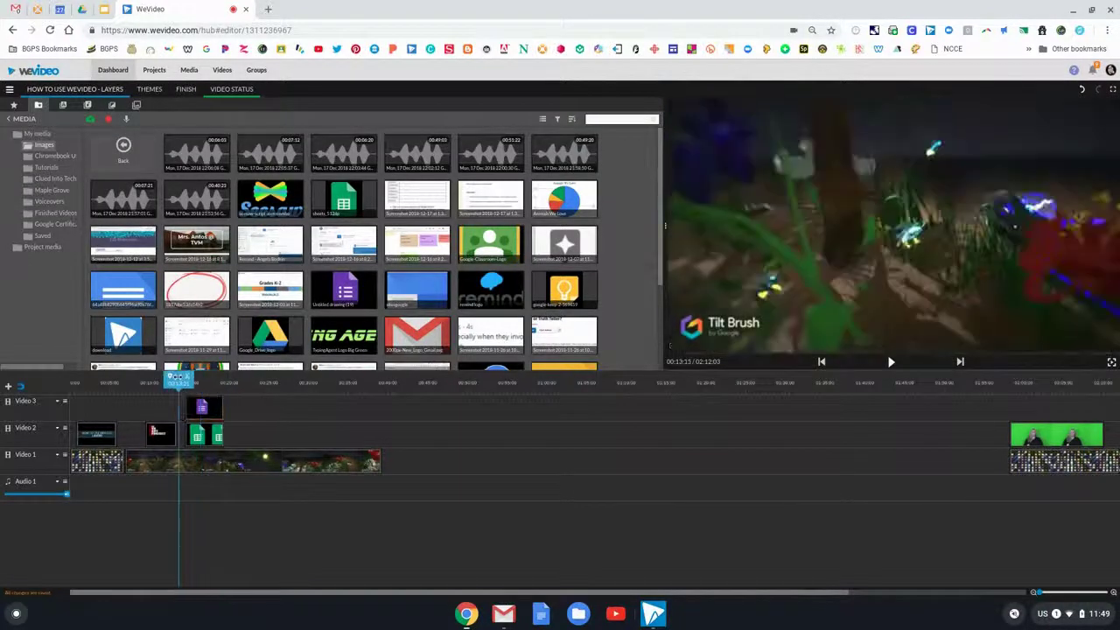
click(893, 362)
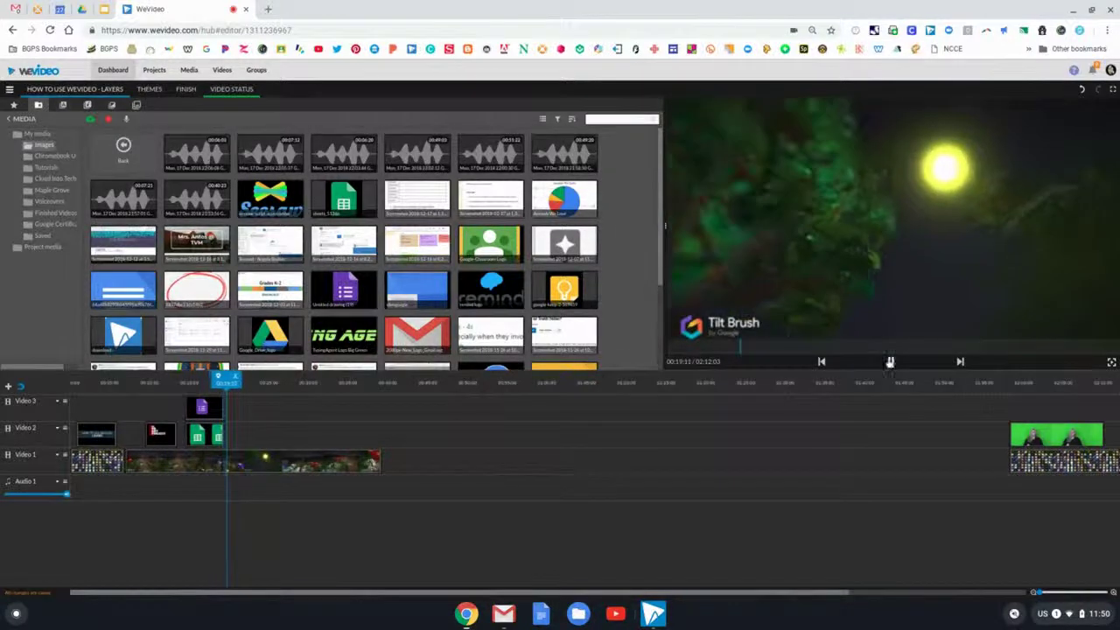
key(space)
Step: Move the Sheets clip up to Video 3 and preview the swapped layers
mouse_move(217, 435)
mouse_down()
mouse_move(234, 434)
mouse_move(248, 408)
mouse_move(202, 434)
mouse_move(240, 405)
mouse_move(209, 409)
mouse_up()
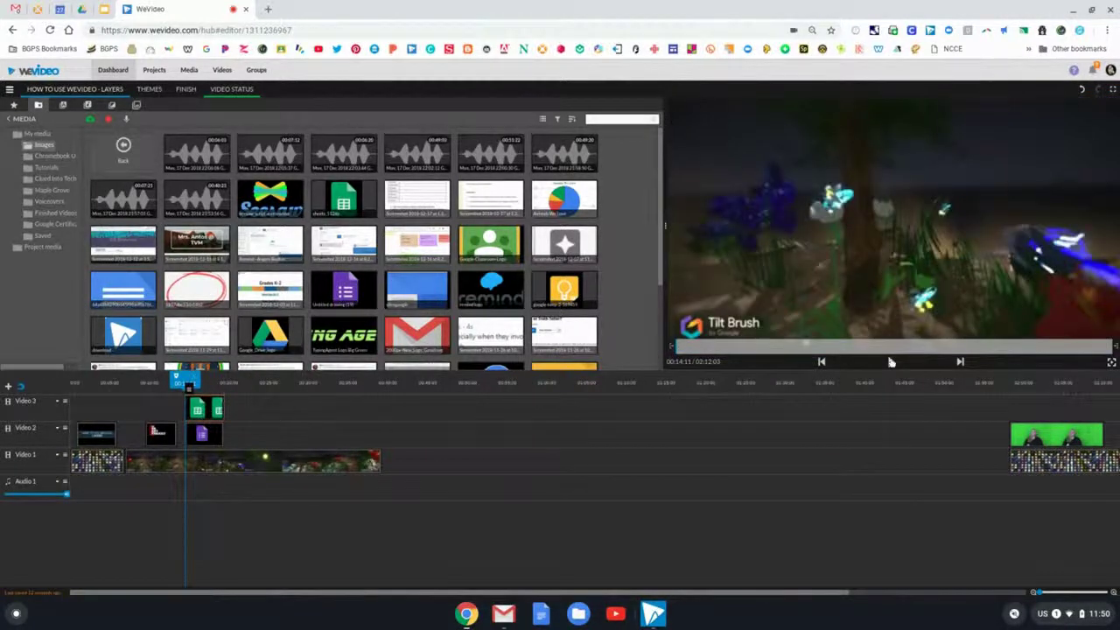
click(891, 361)
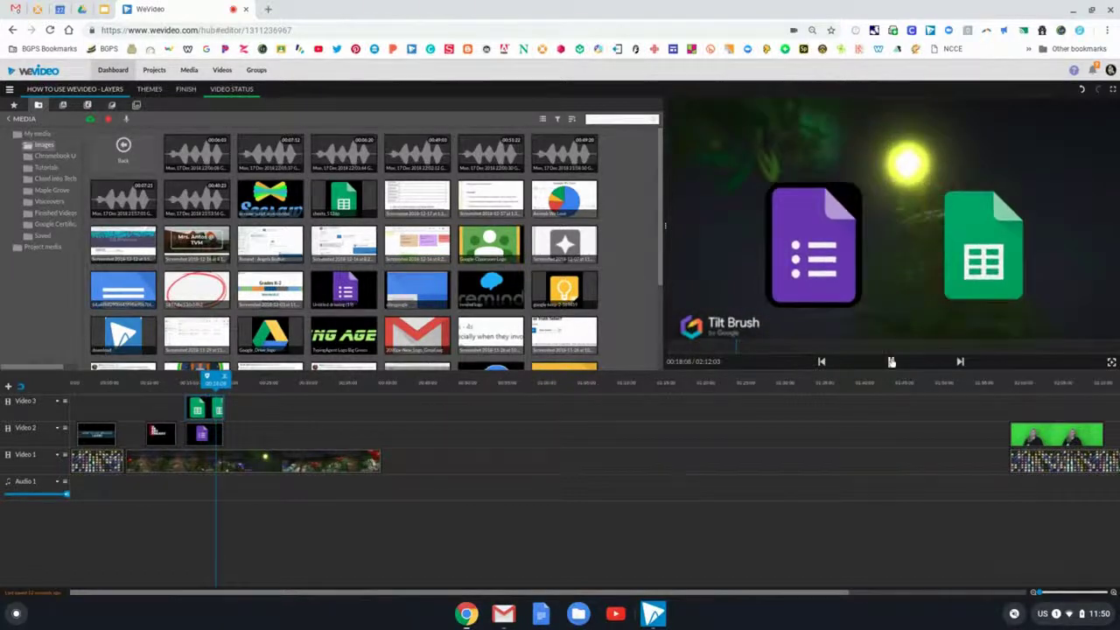
click(890, 362)
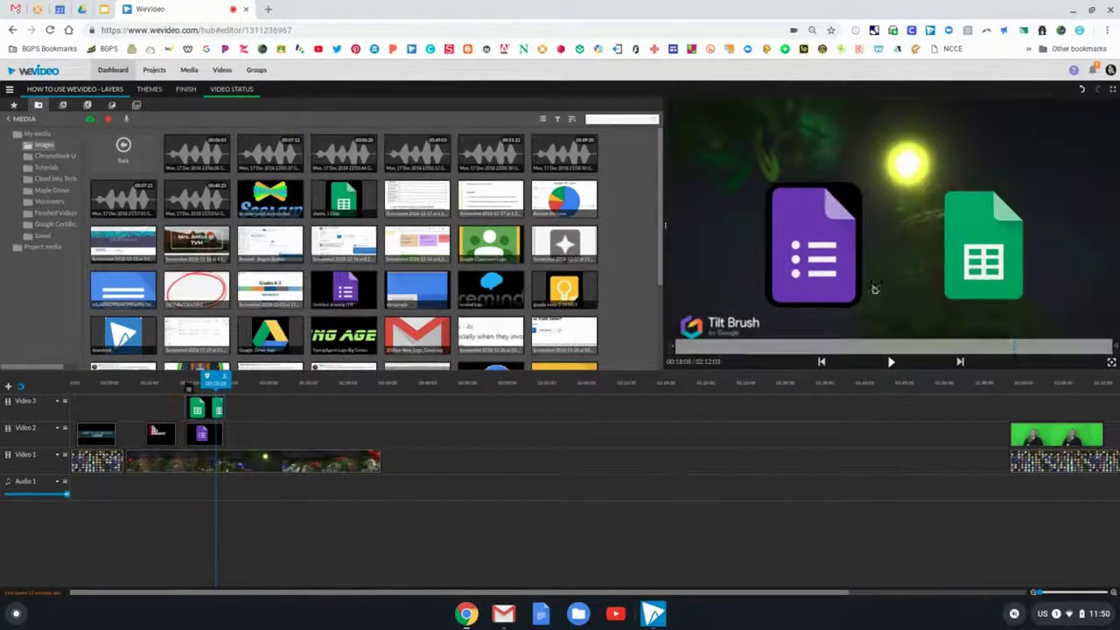
Step: Add a Video 4 track and try moving the red clip up onto it
click(9, 386)
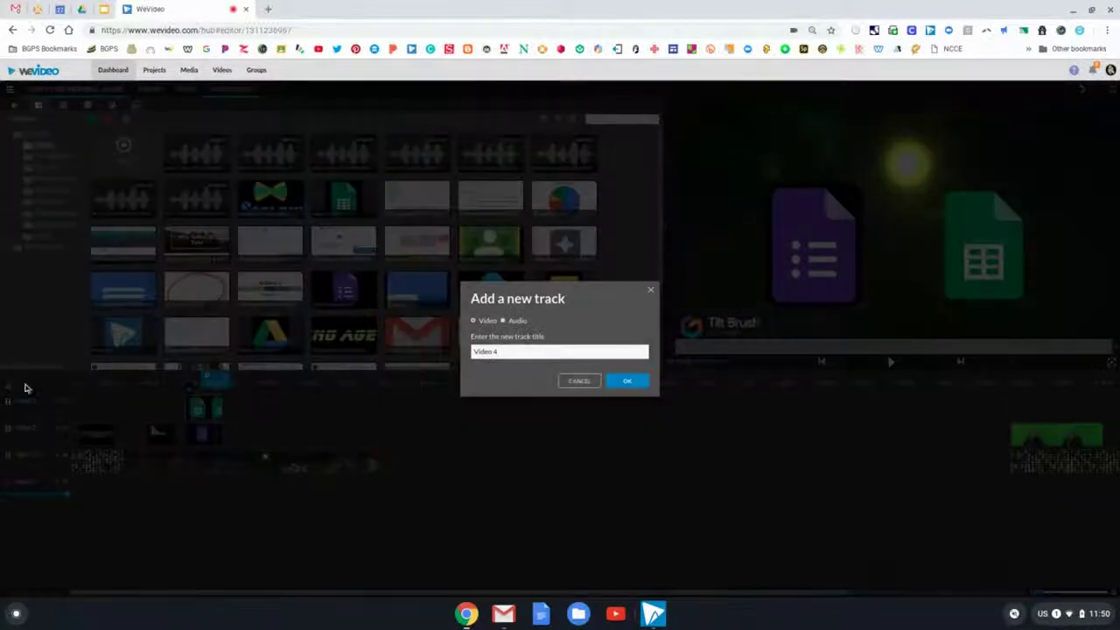
click(621, 383)
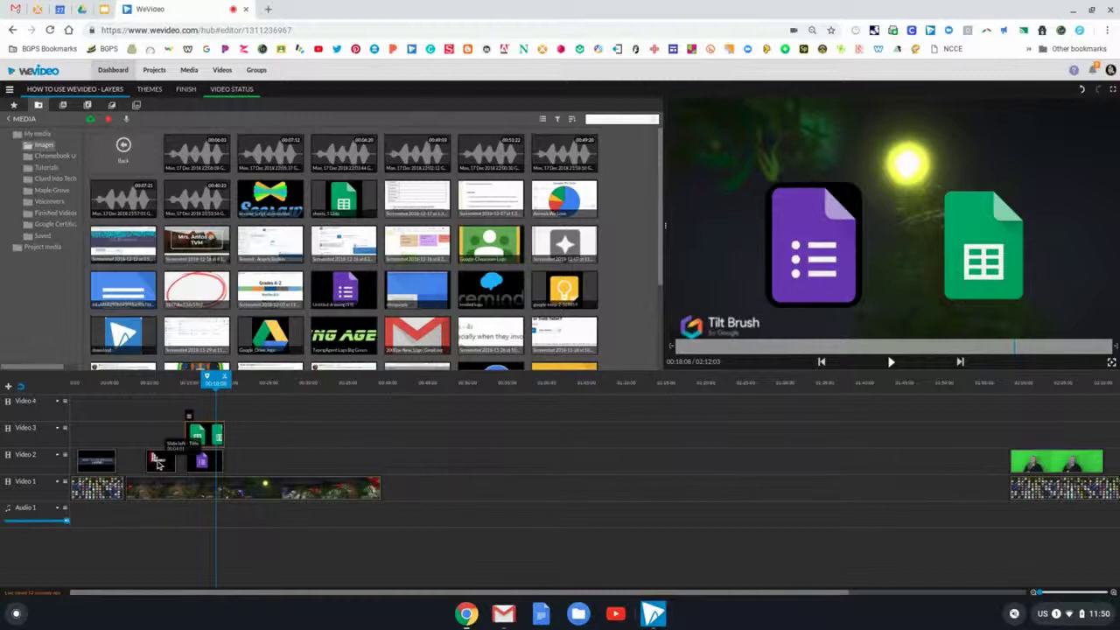
mouse_move(156, 464)
mouse_down()
mouse_move(207, 409)
mouse_move(158, 461)
mouse_up()
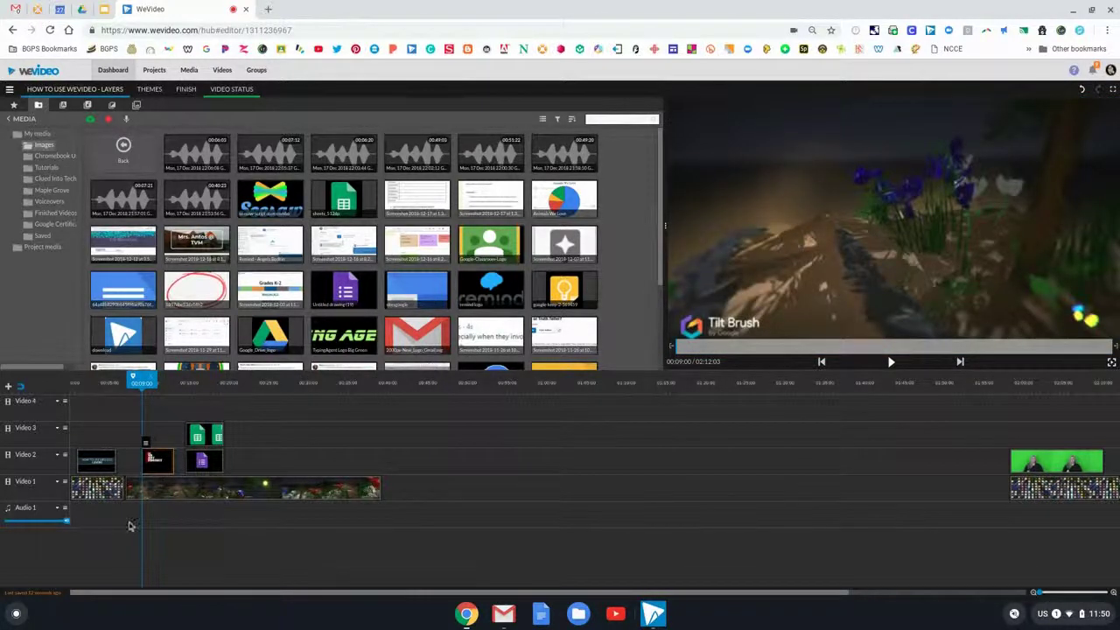
Step: Place the Discovery music at the start of Audio 1 and add an Audio 2 track
click(87, 106)
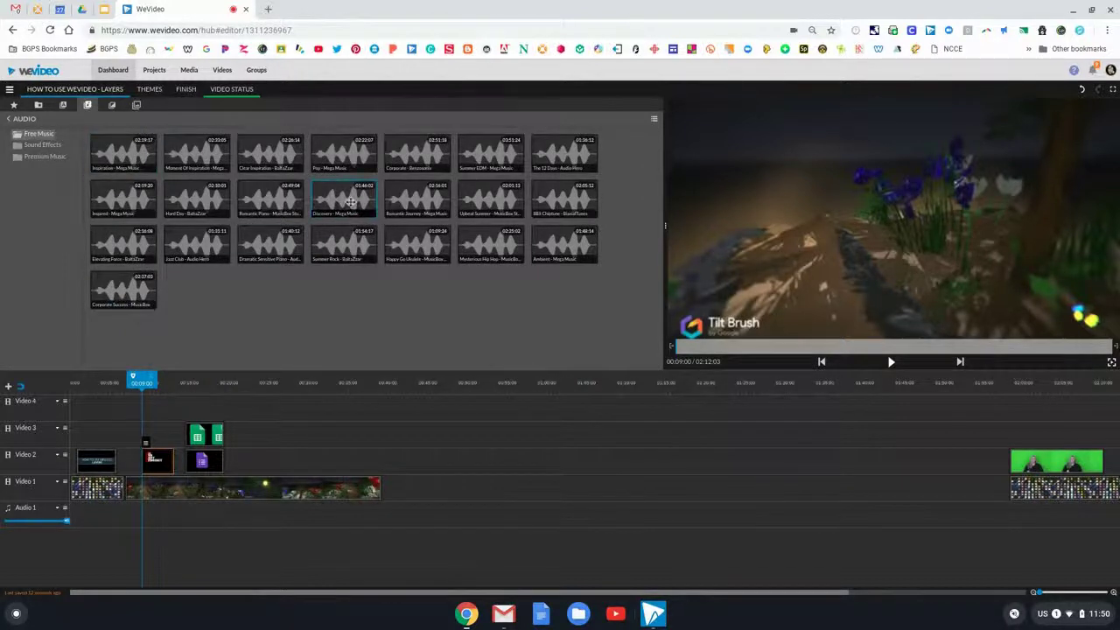
drag(350, 201, 81, 519)
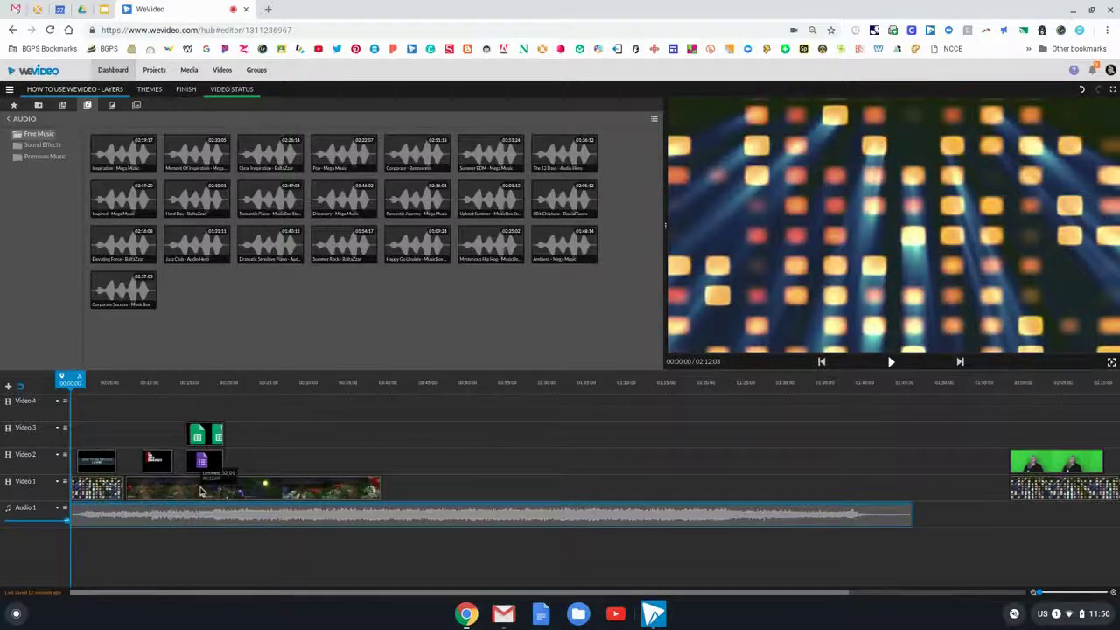
click(9, 387)
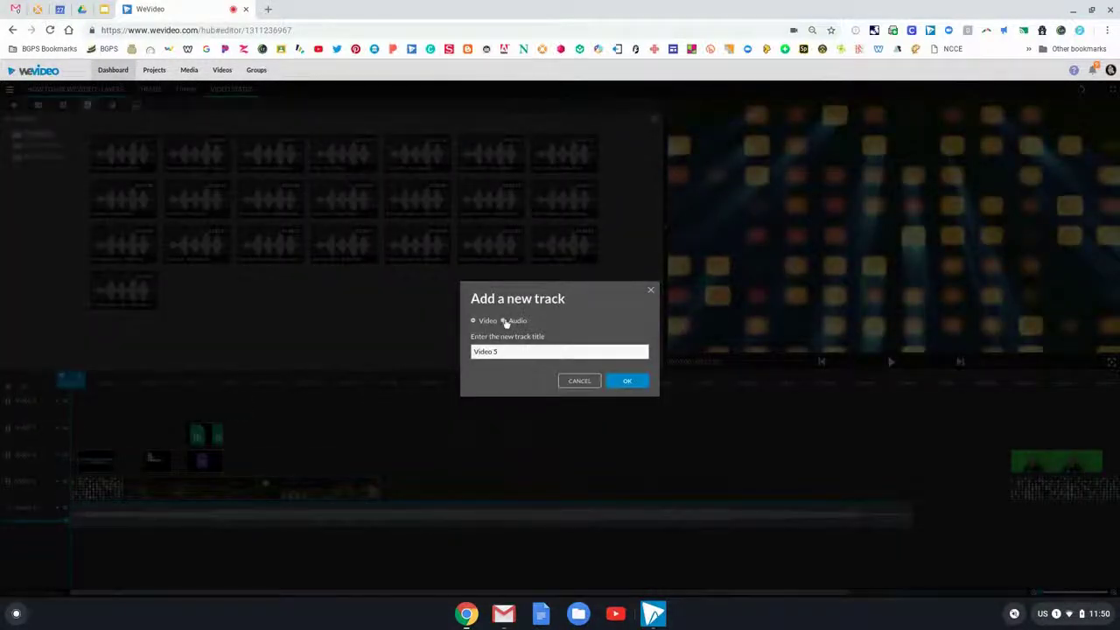
click(623, 383)
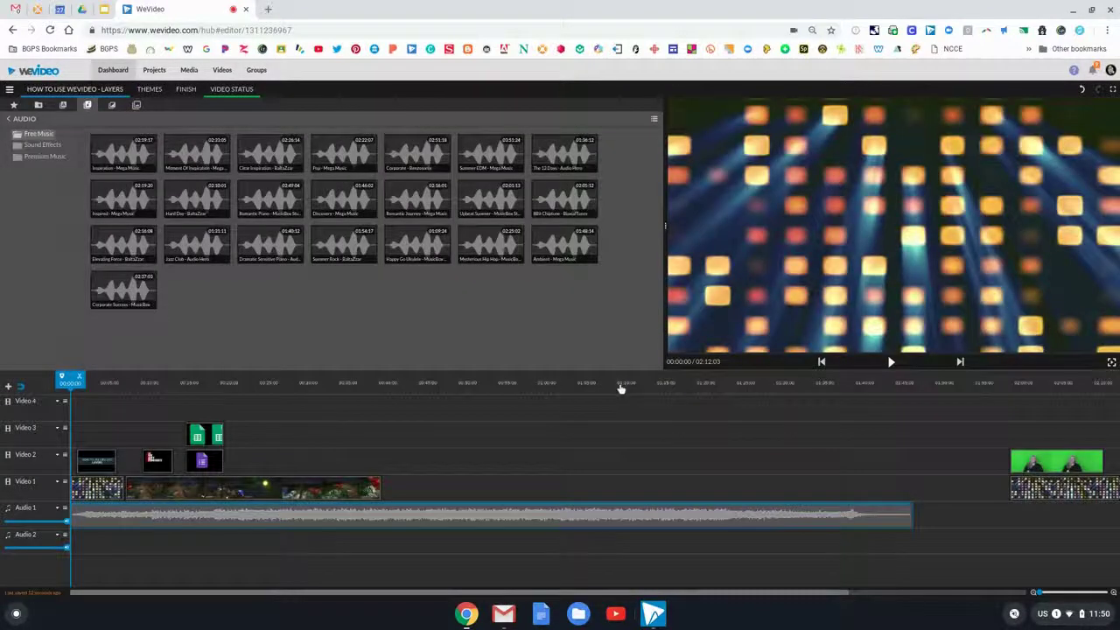
Step: Place the Traffic 'Train passes' sound effect on Audio 2 near 00:13, then select the music clip
click(42, 145)
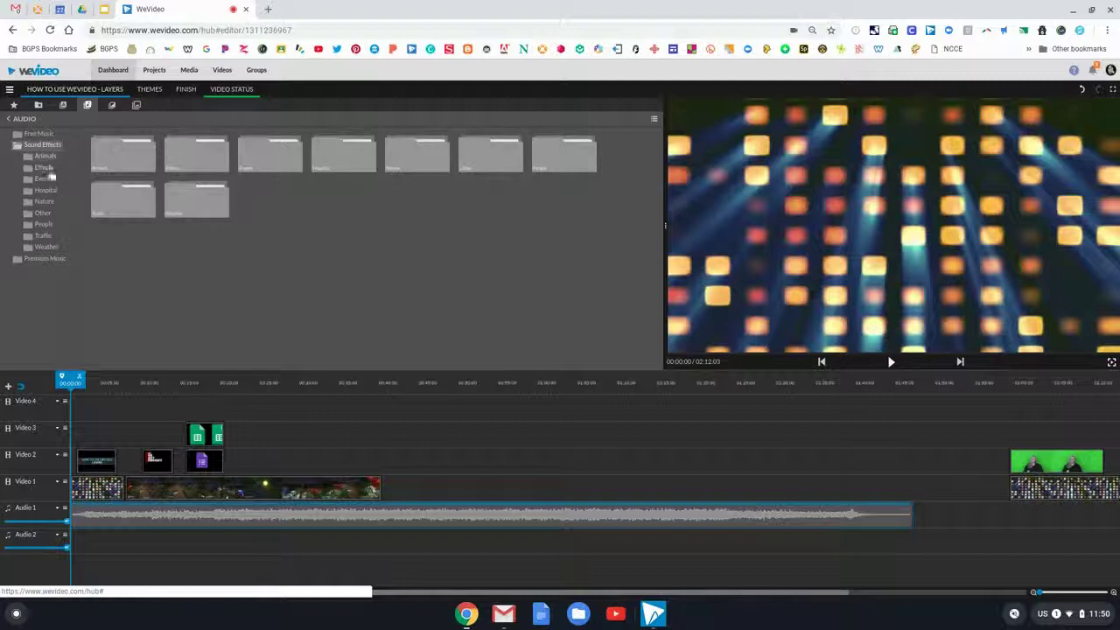
click(43, 236)
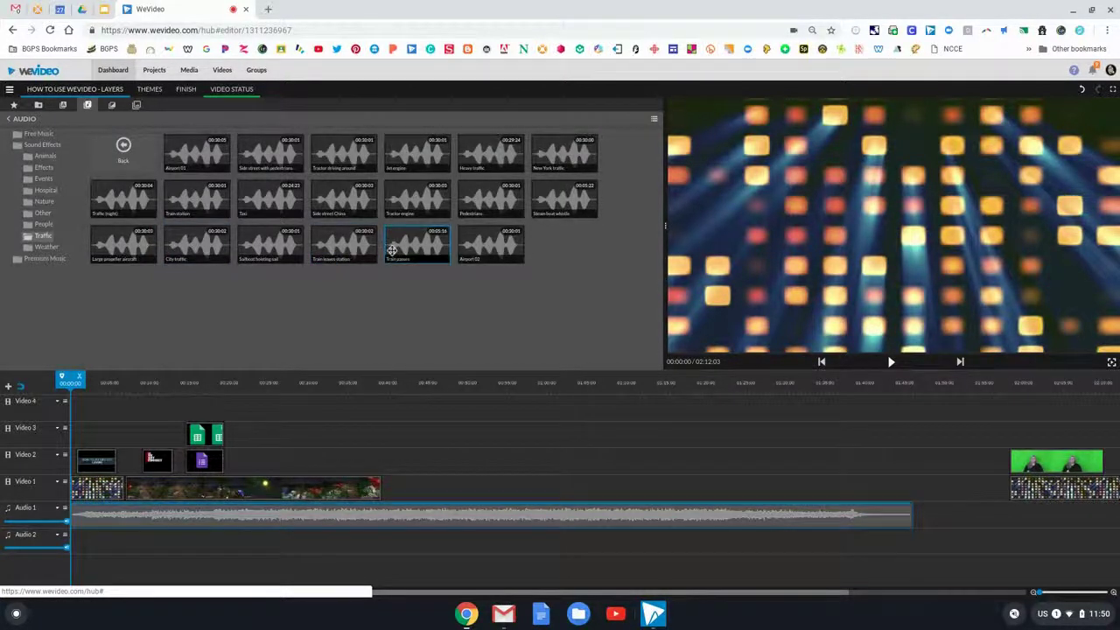
drag(406, 245, 192, 540)
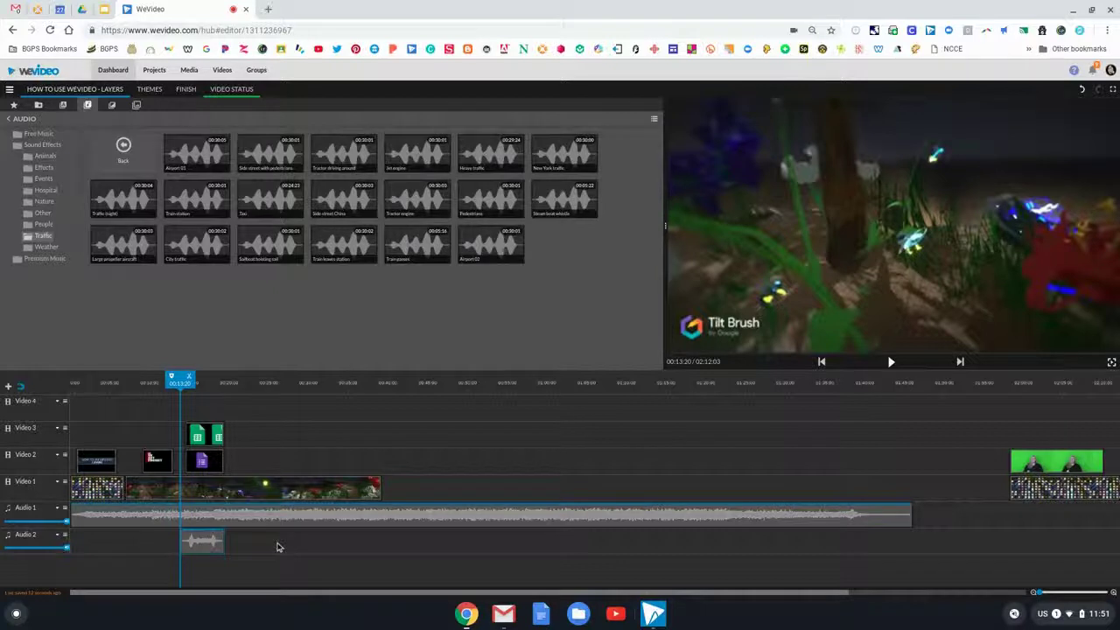
click(181, 511)
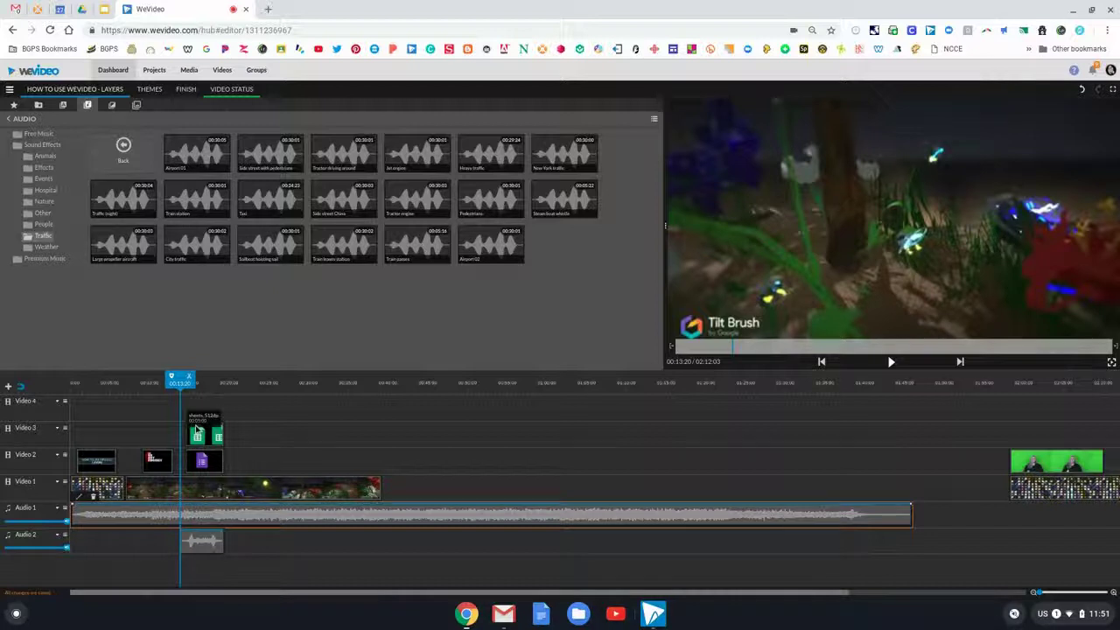
Step: Try Video 3's height and track options, then delete the empty Video 4 track
click(8, 388)
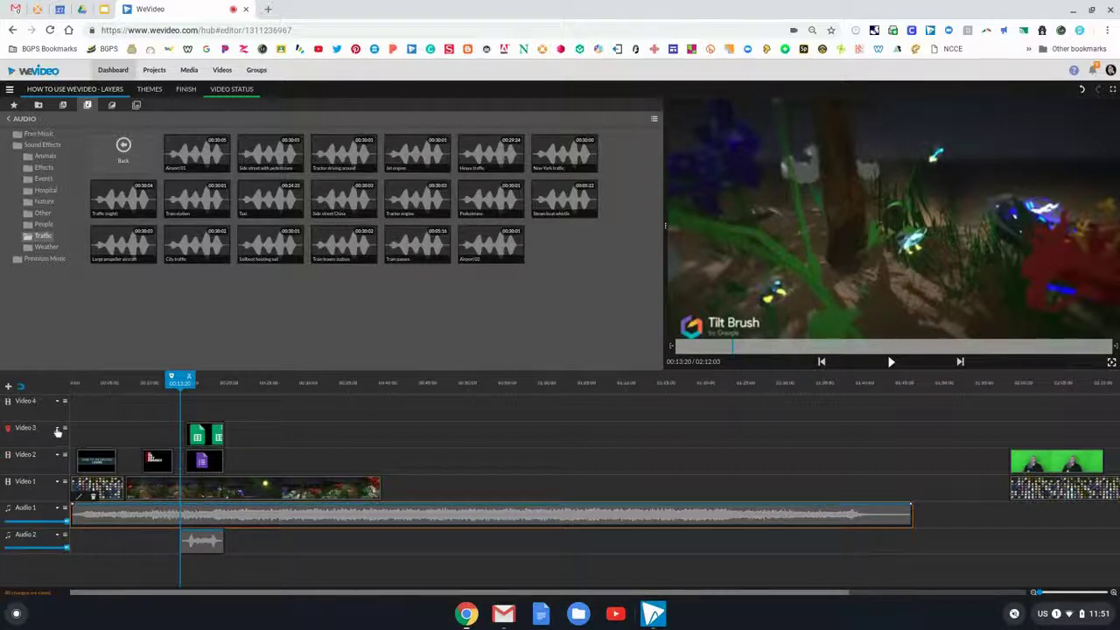
click(56, 429)
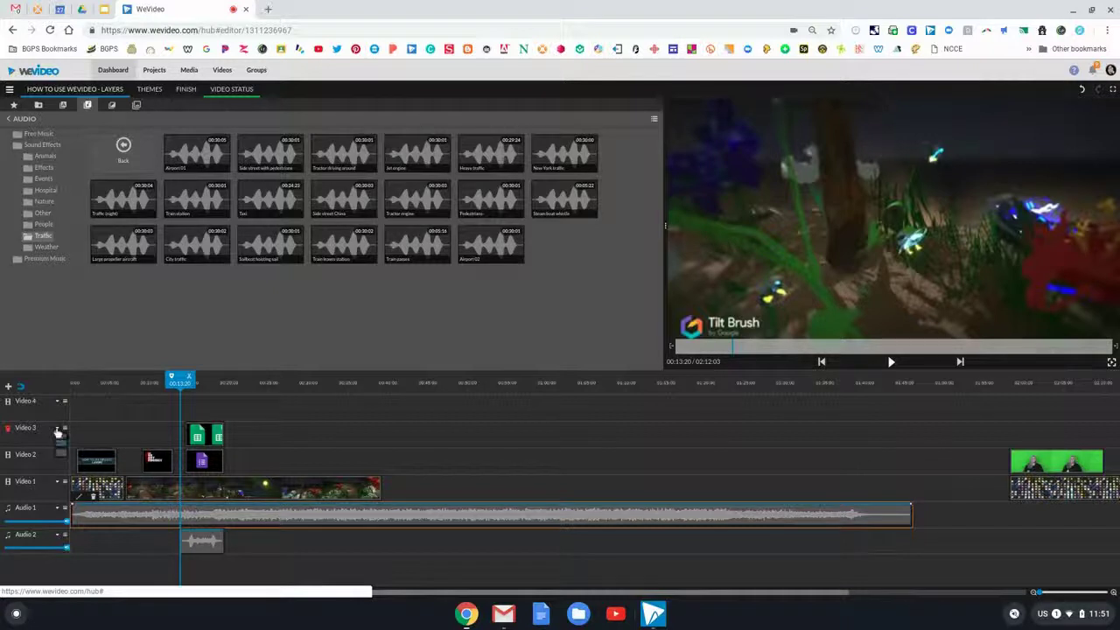
click(61, 459)
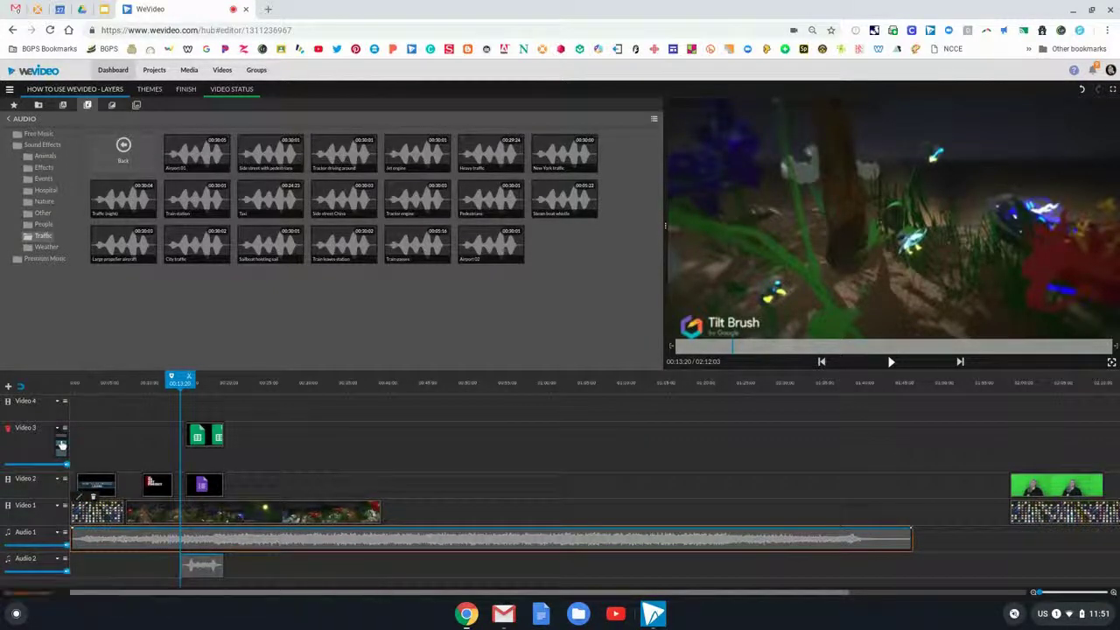
click(61, 439)
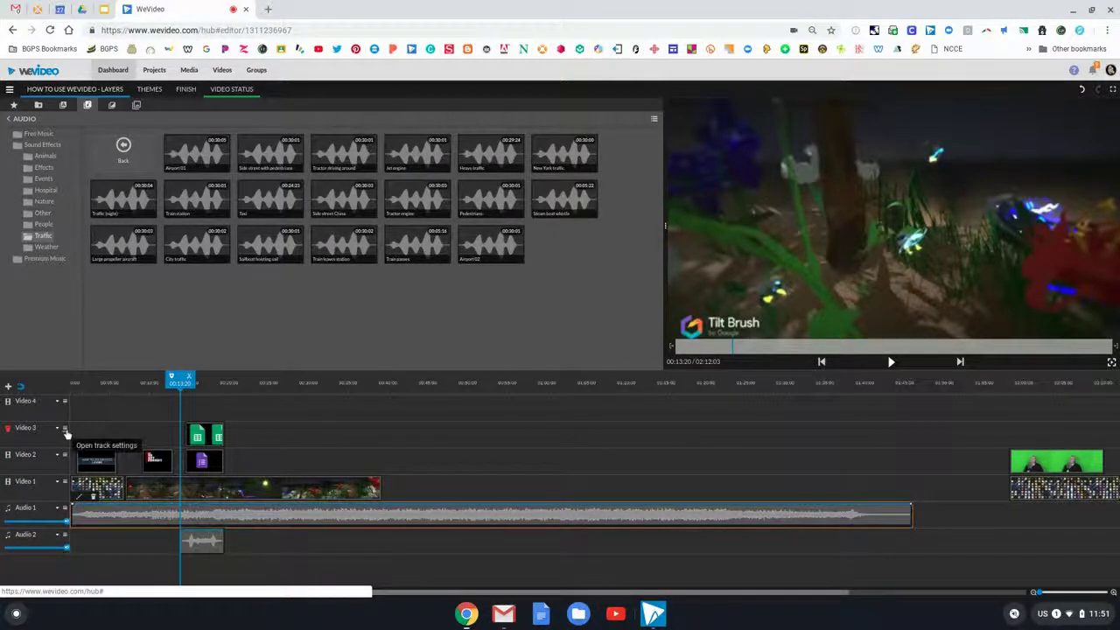
click(66, 431)
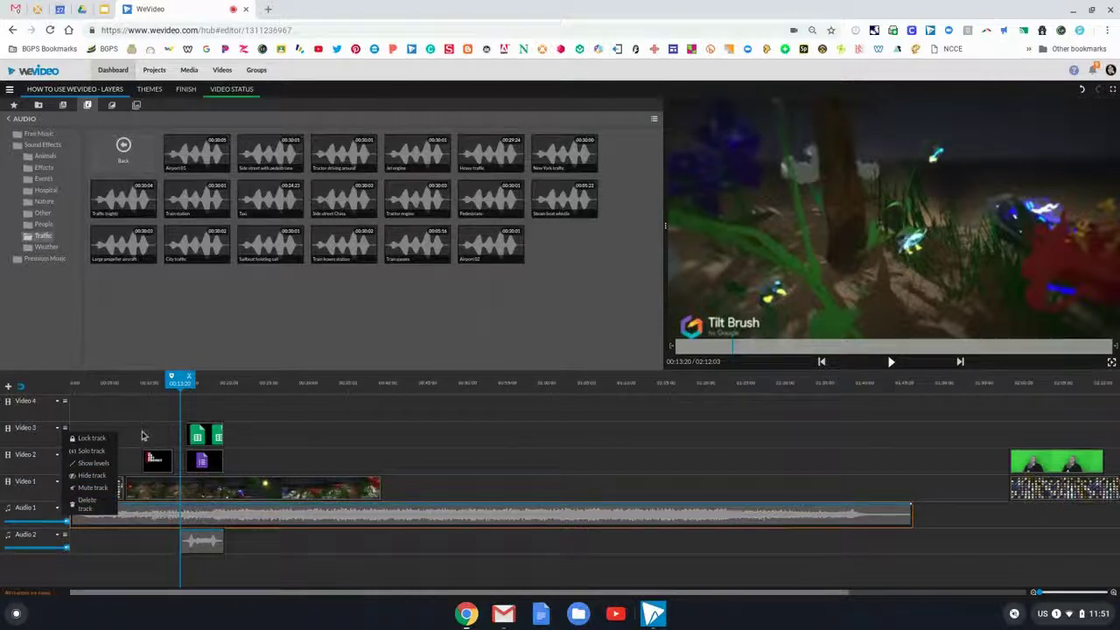
click(37, 427)
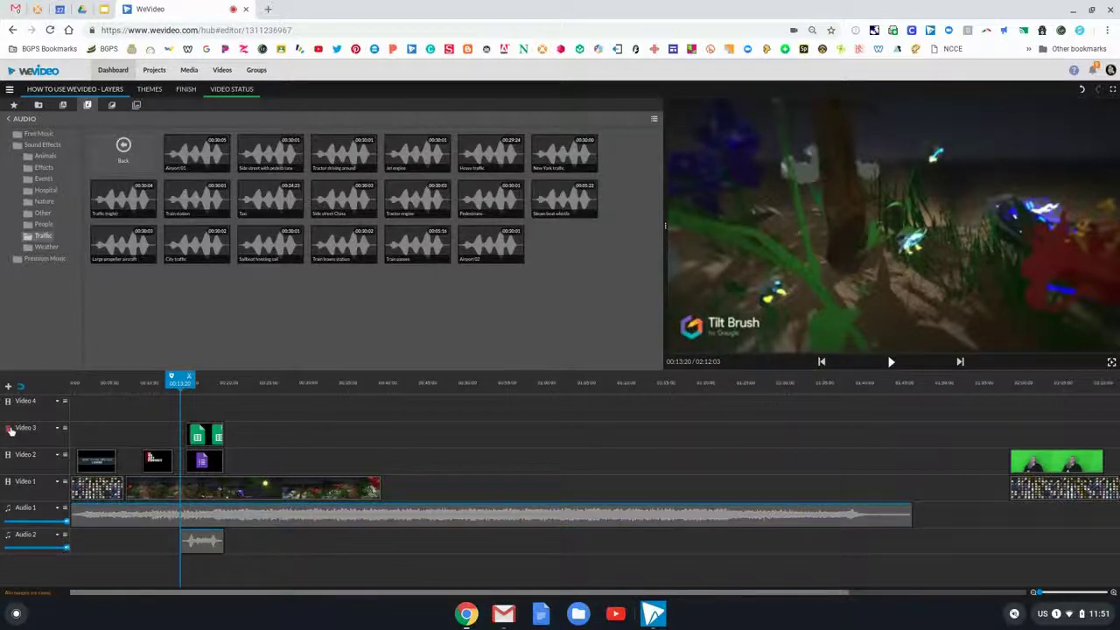
click(8, 403)
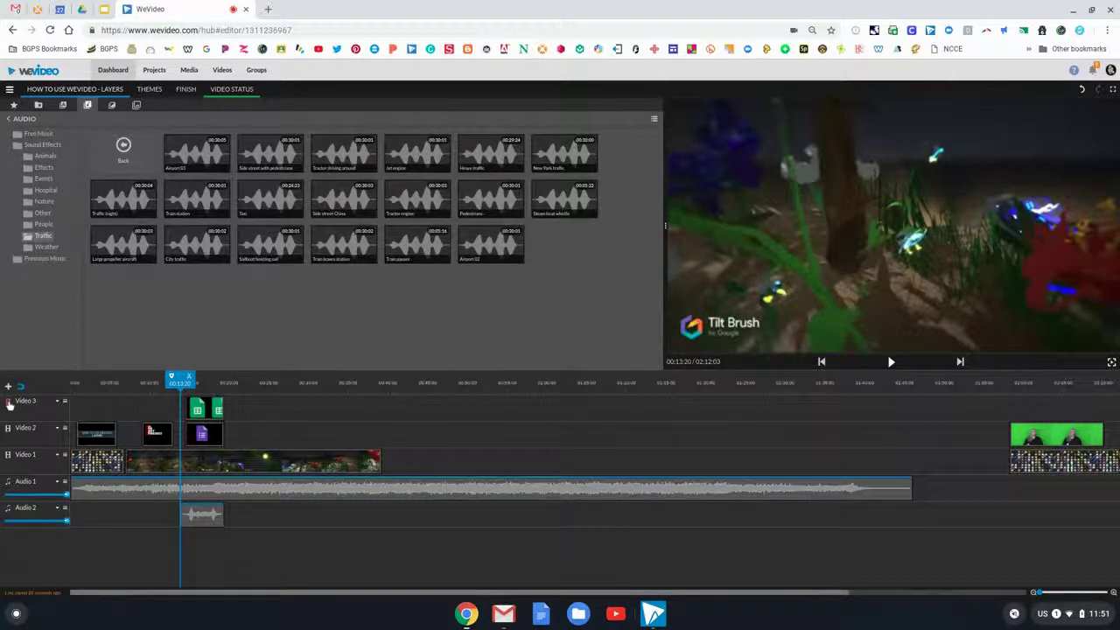